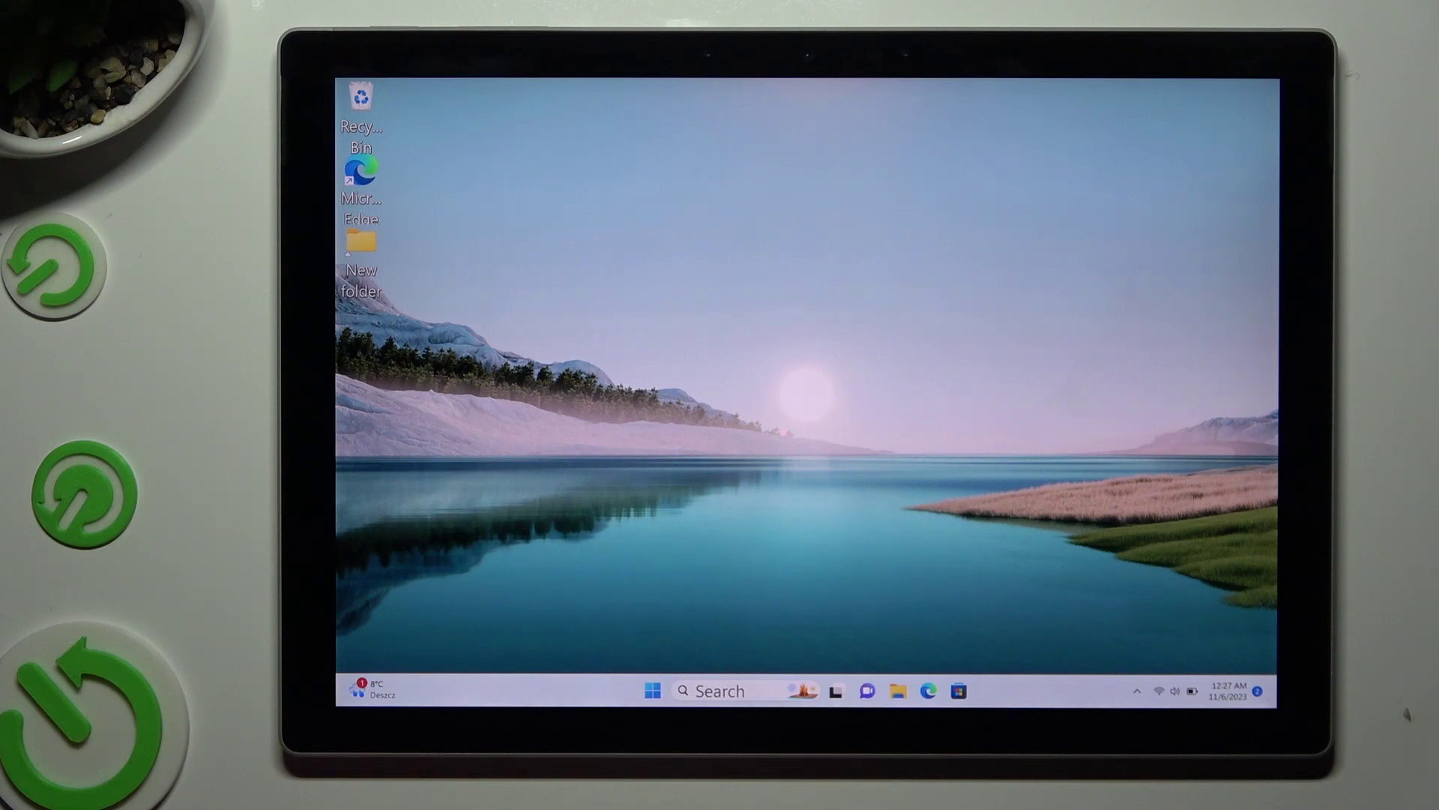
# Step: Launch Settings from Windows search and go to Bluetooth & devices
pyautogui.click(719, 692)
pyautogui.click(819, 338)
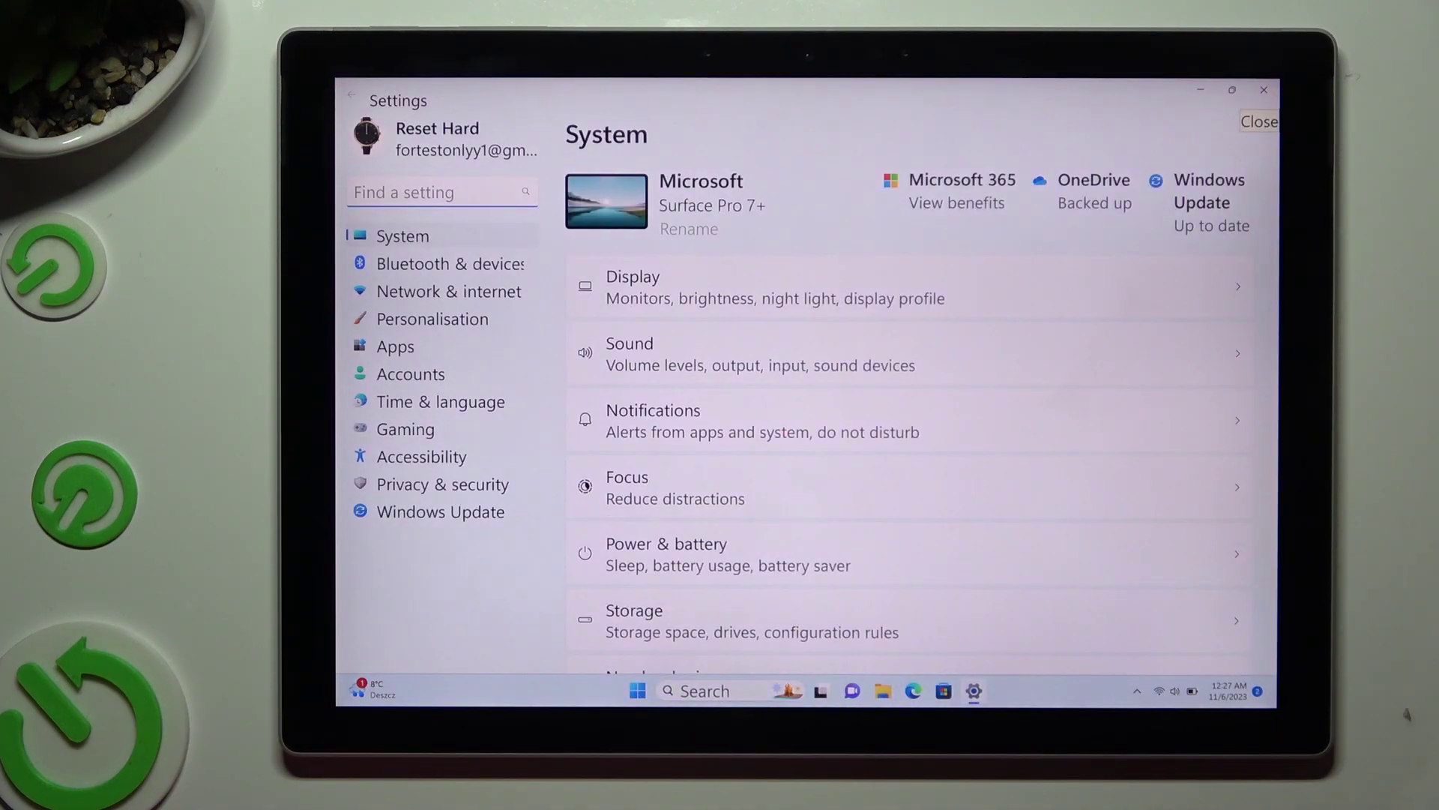
pyautogui.click(438, 264)
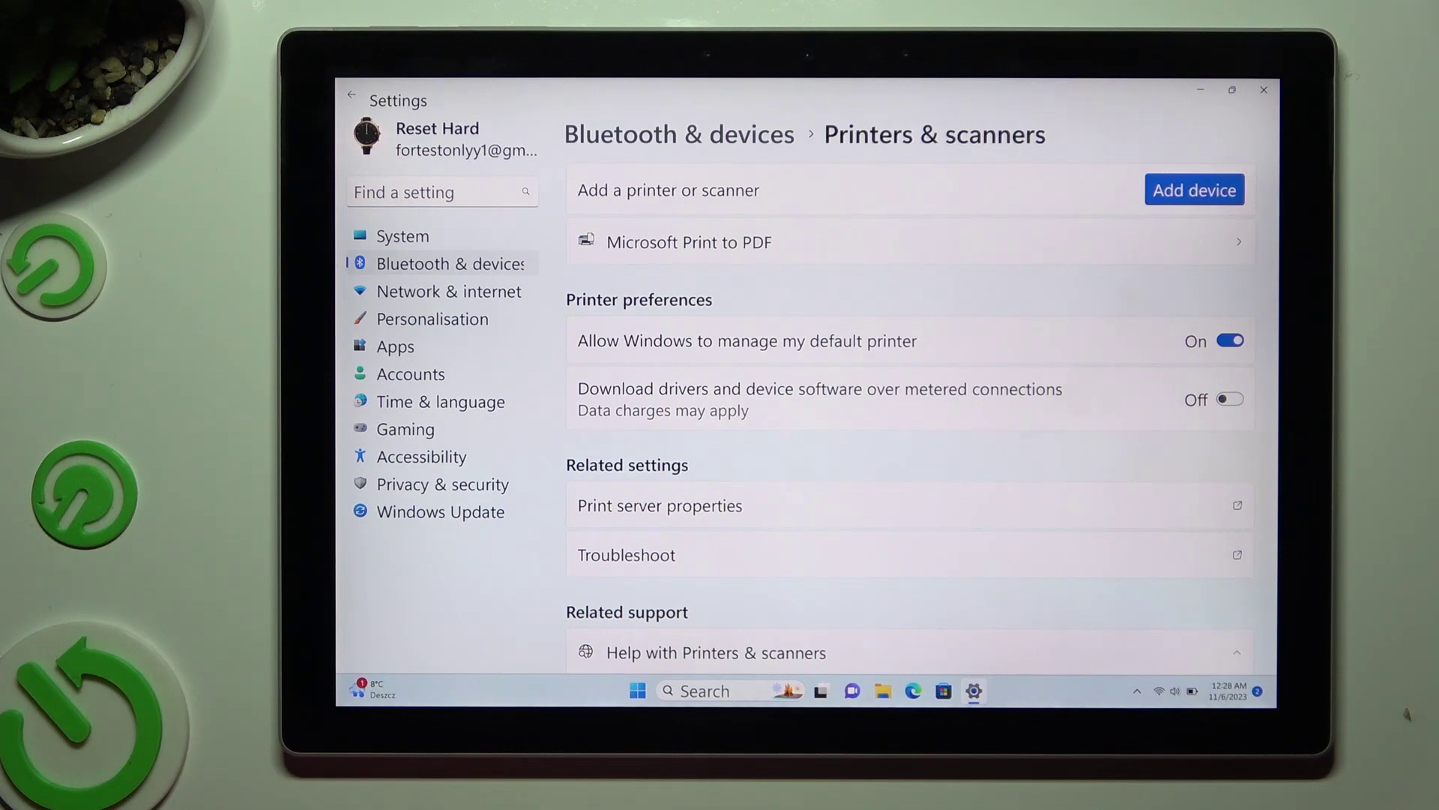
# Step: Scan for printers, finding HP Color LaserJet Pro, SEC001599CBB9FF and Samsung M2070 Series
pyautogui.click(1195, 190)
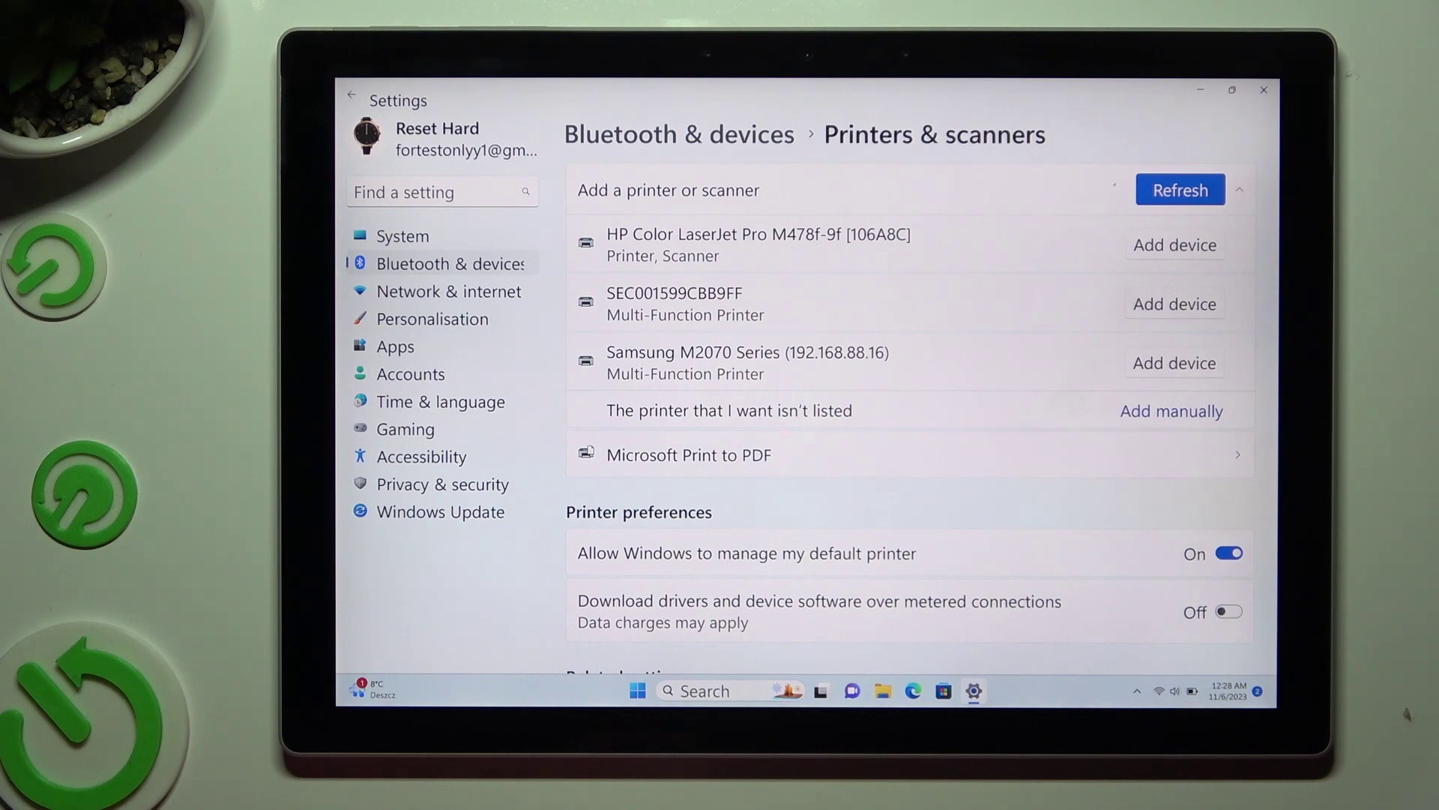
# Step: Install the HP Color LaserJet Pro M478f-9f printer, listed as HP106A8C
pyautogui.click(1176, 243)
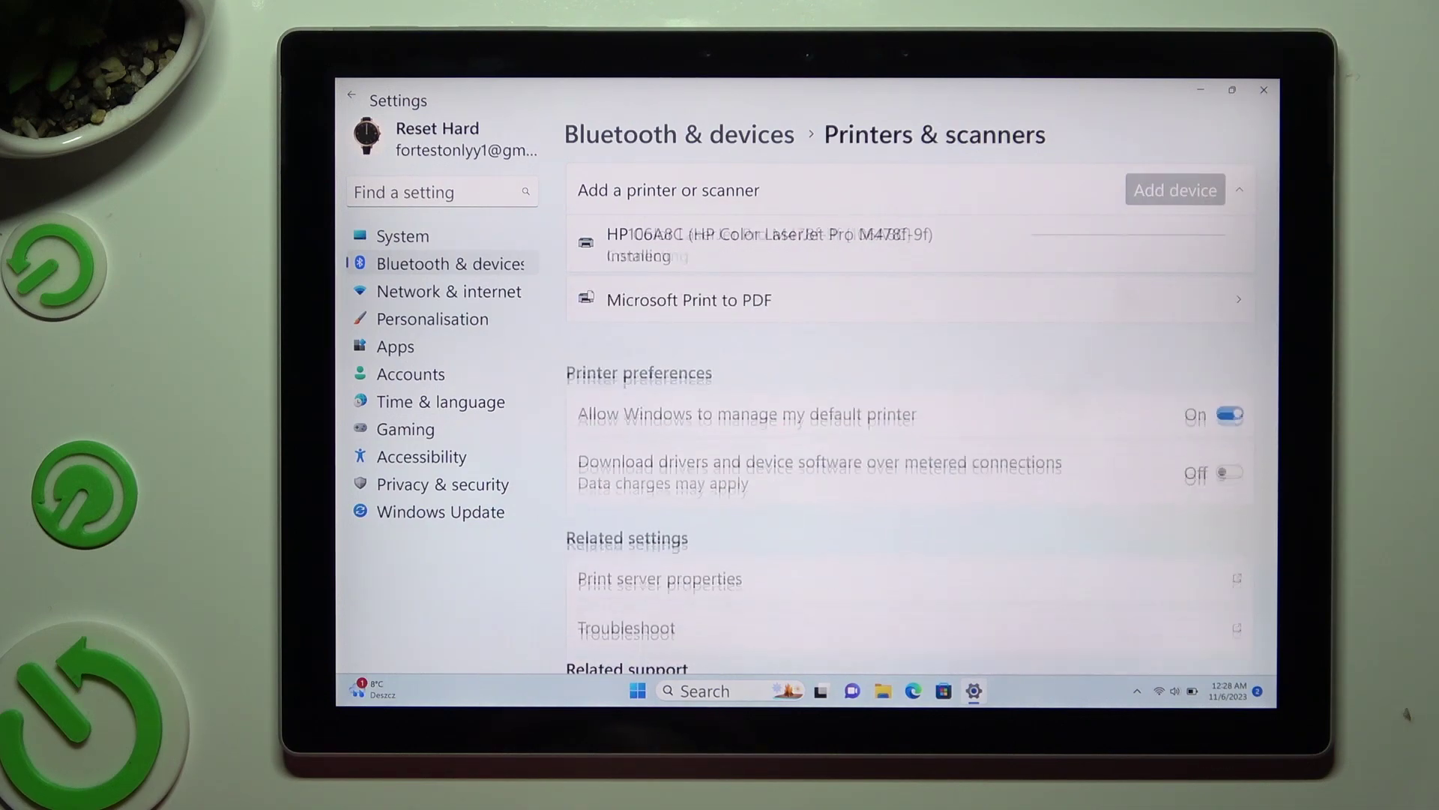